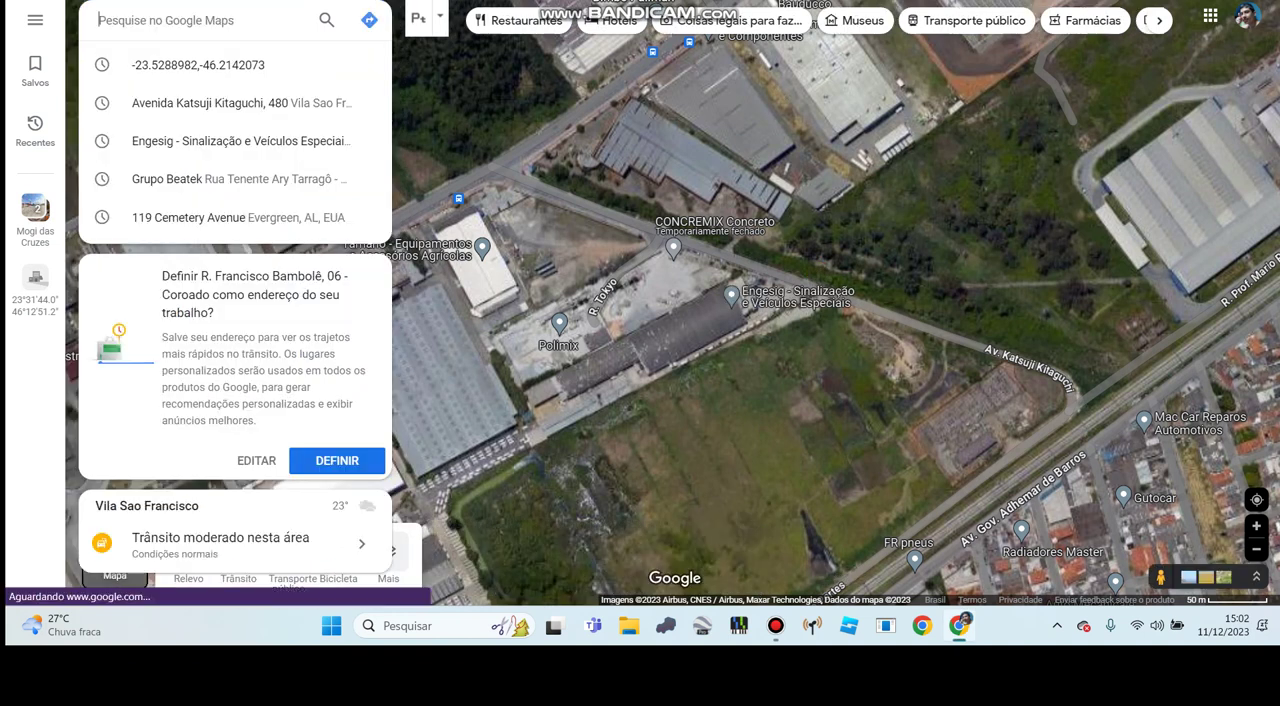
# Step: Dismiss the search suggestions and drop into Street View on Av. Katsuji Kitaguchi
pyautogui.press('Escape')
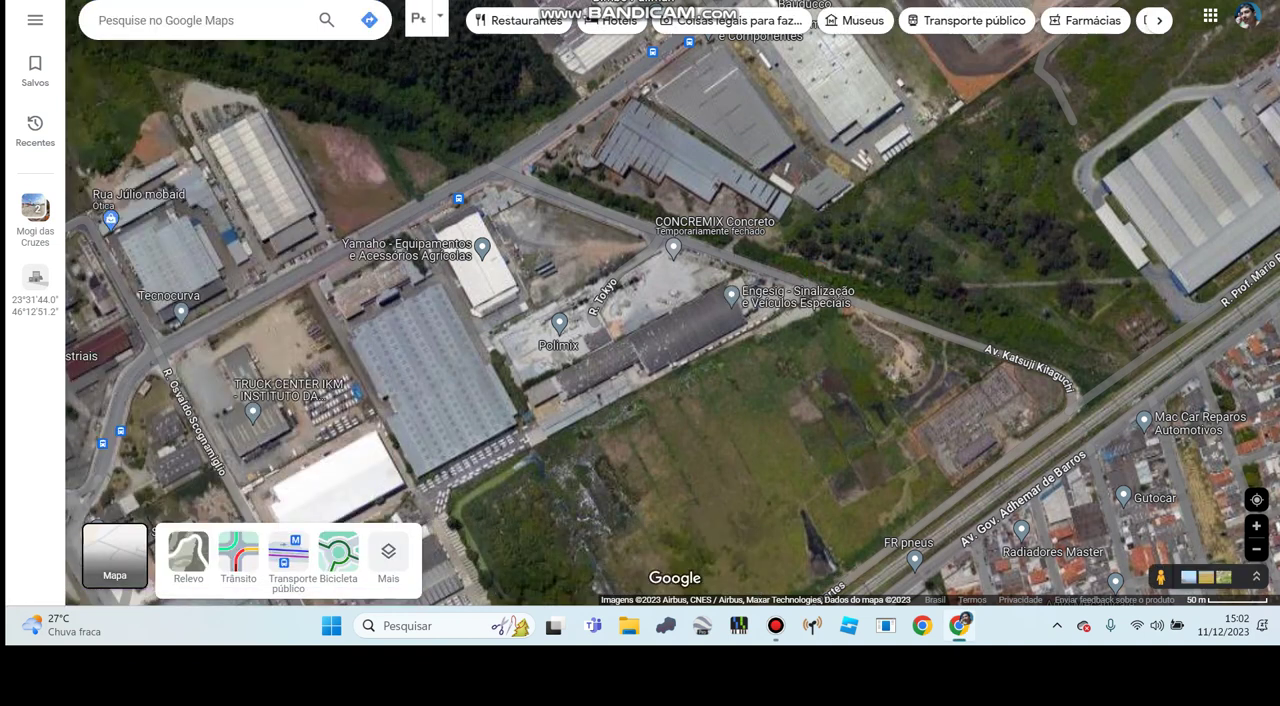
pyautogui.scroll(2, 700, 280)
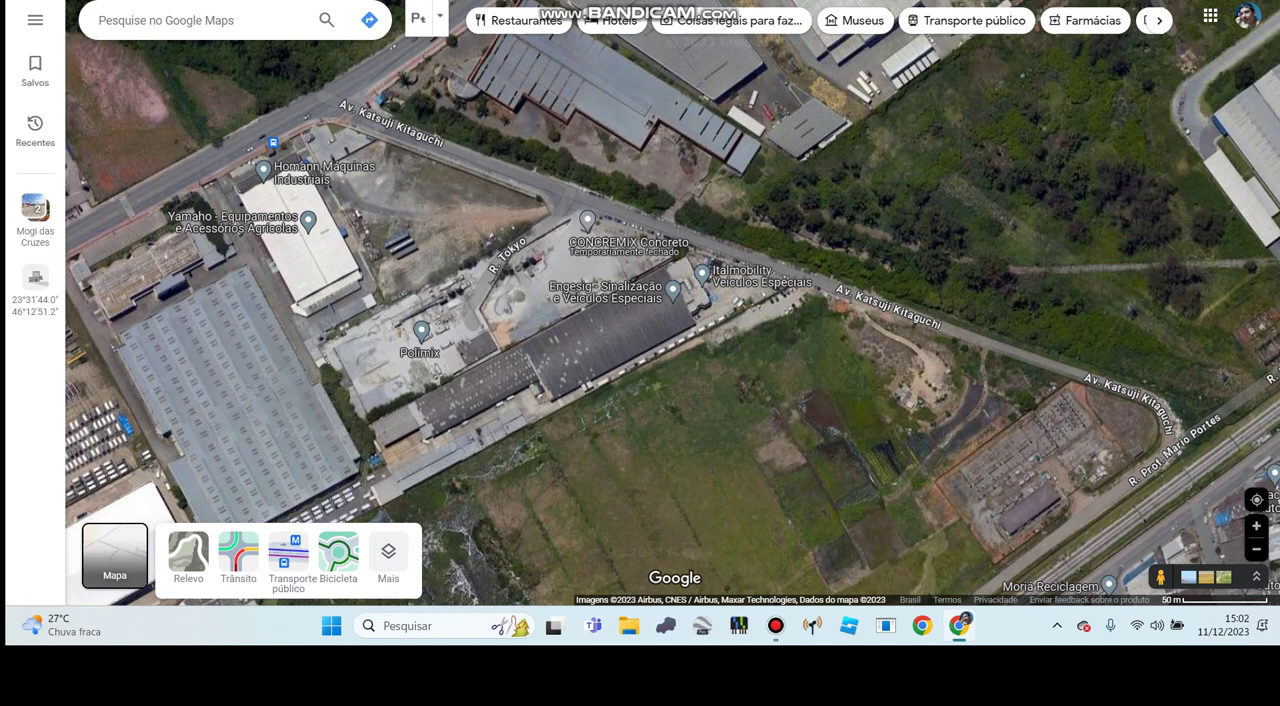
pyautogui.scroll(2, 700, 280)
pyautogui.scroll(2, 700, 300)
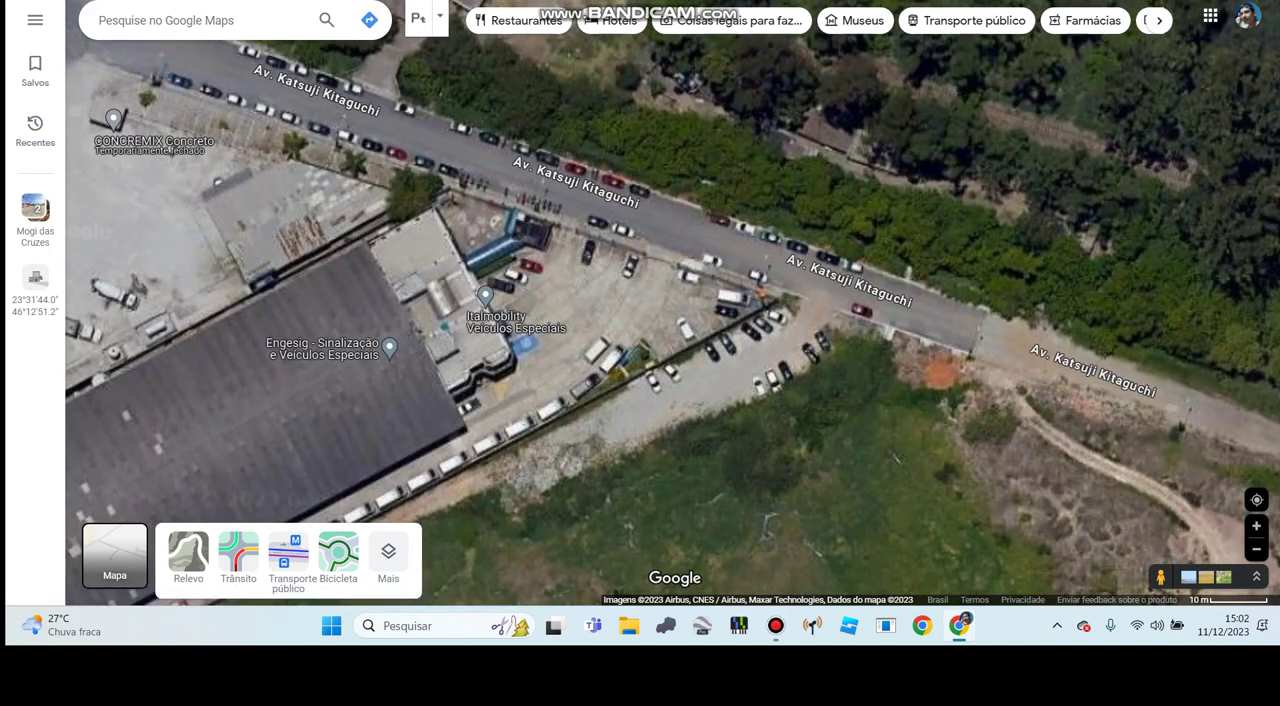
pyautogui.scroll(2, 760, 300)
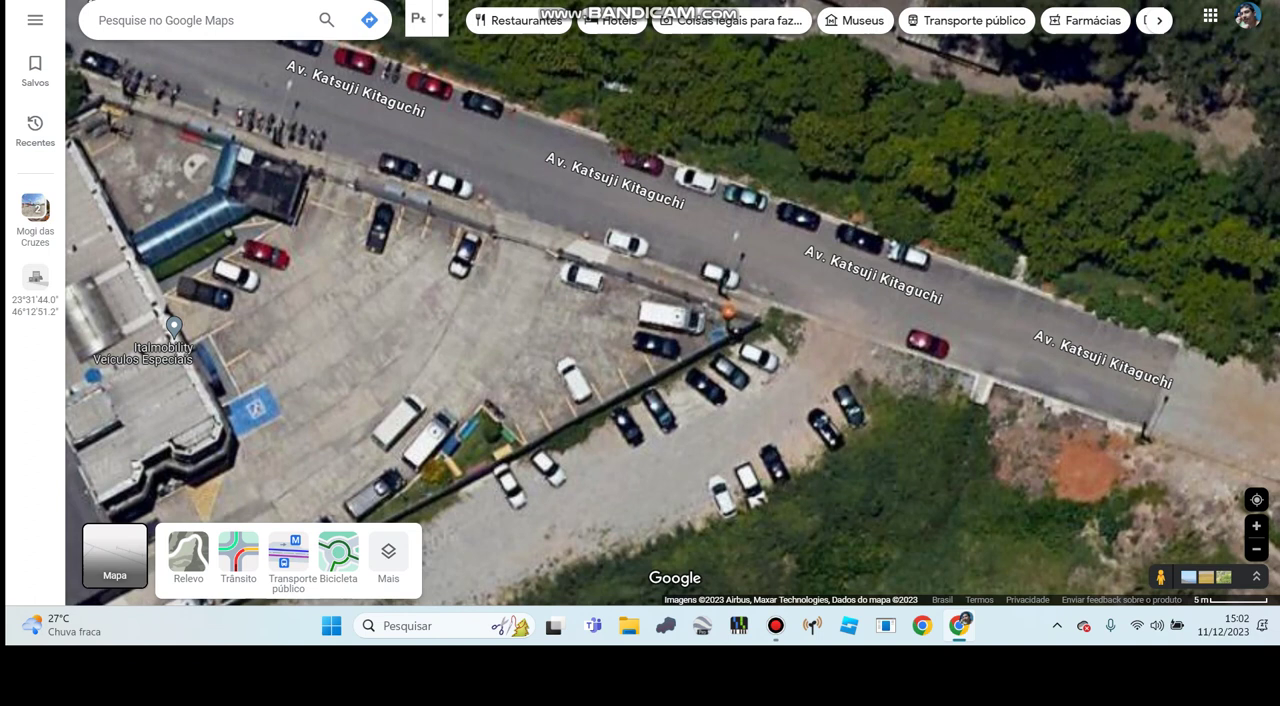
pyautogui.scroll(1, 722, 314)
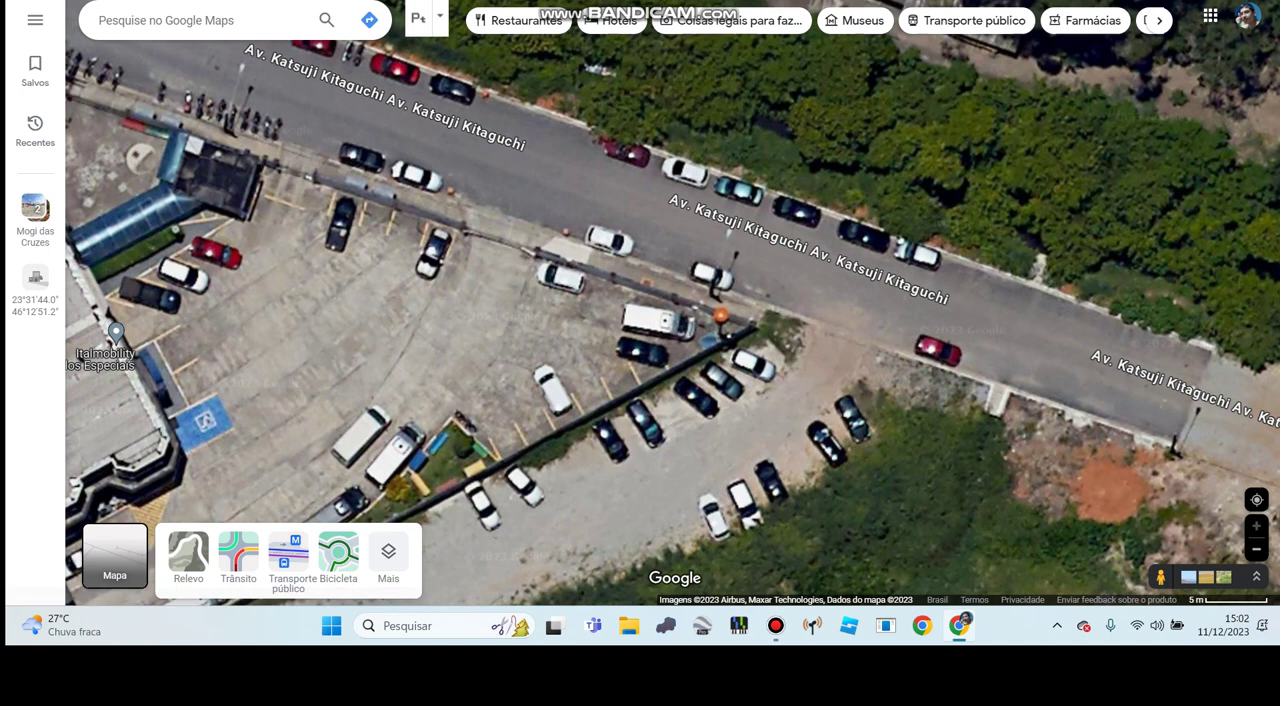
pyautogui.moveTo(1157, 575); pyautogui.dragTo(805, 210)
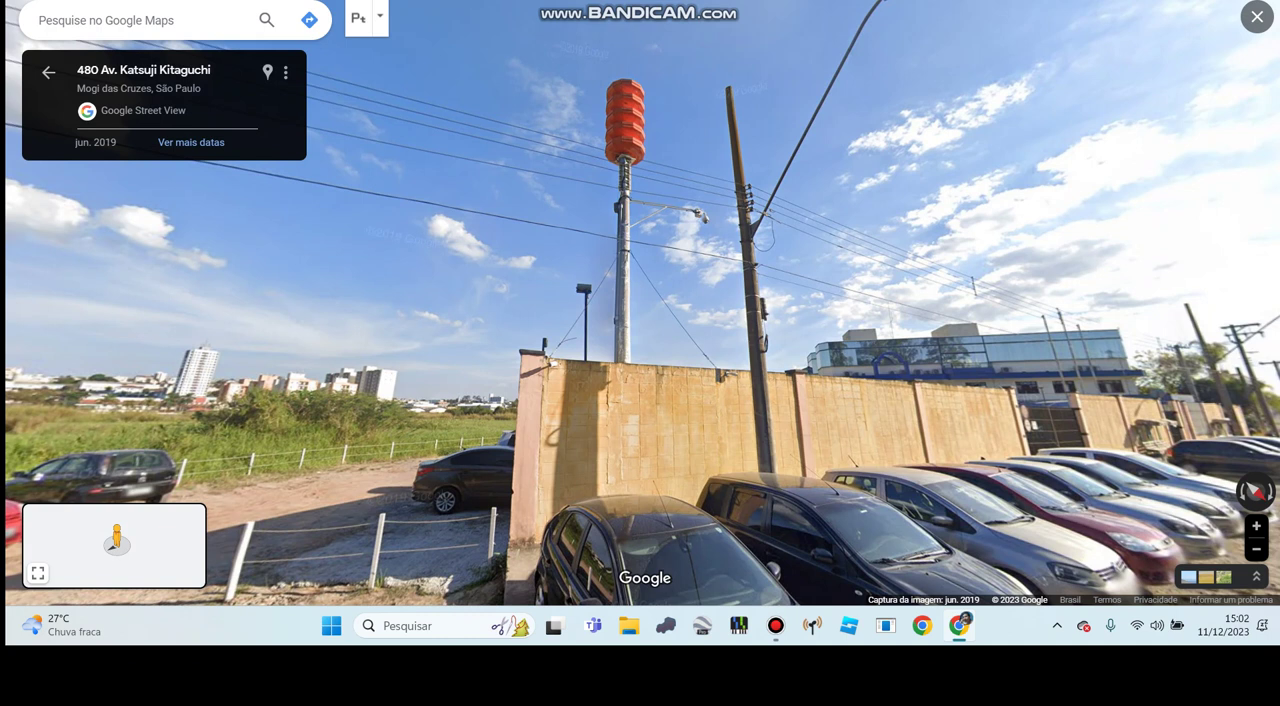
# Step: Tilt up to frame the orange siren, step forward along the road, and turn back to it
pyautogui.moveTo(800, 200); pyautogui.dragTo(500, 450)
pyautogui.moveTo(640, 200); pyautogui.dragTo(640, 420)
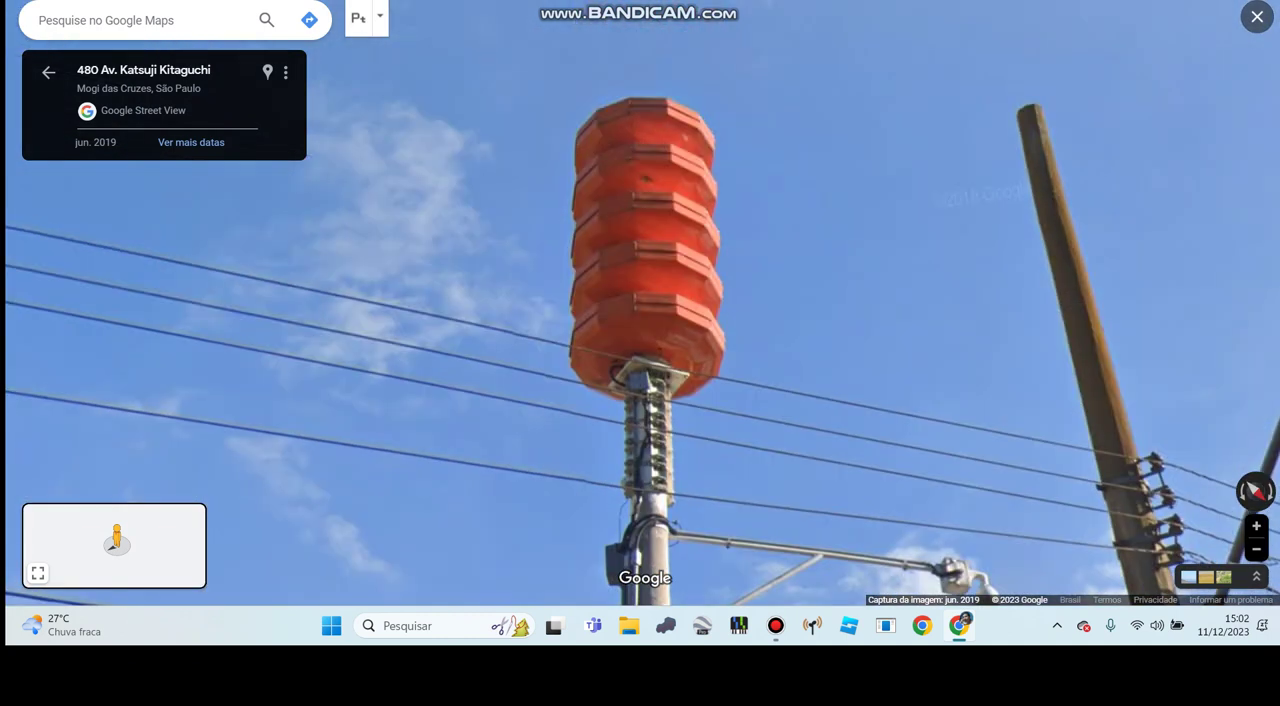
pyautogui.scroll(-3, 640, 300)
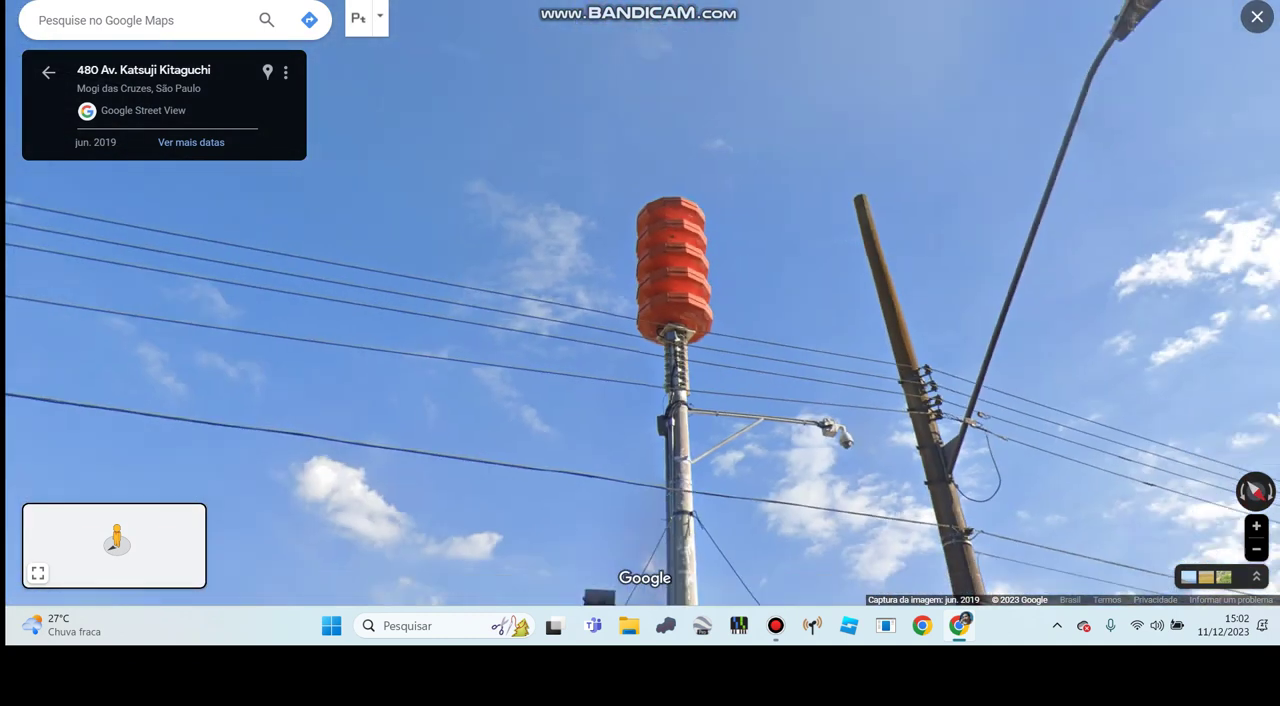
pyautogui.moveTo(640, 500); pyautogui.dragTo(400, 150)
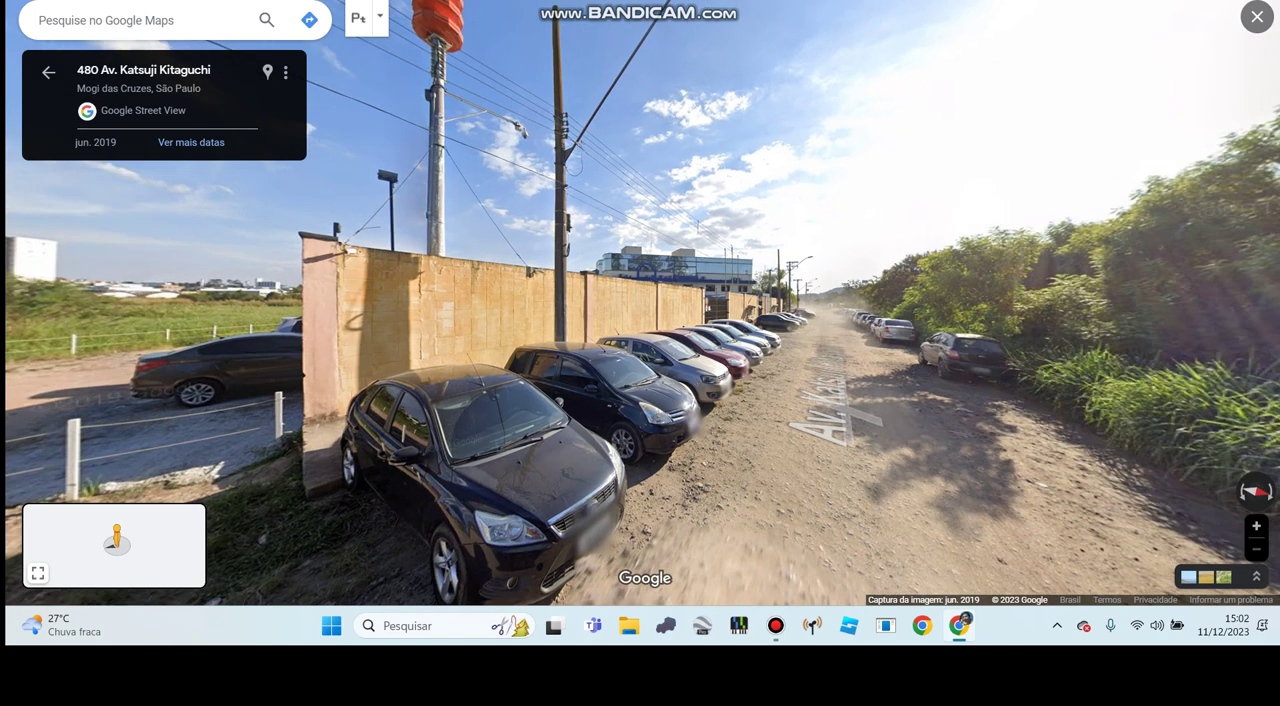
pyautogui.click(880, 390)
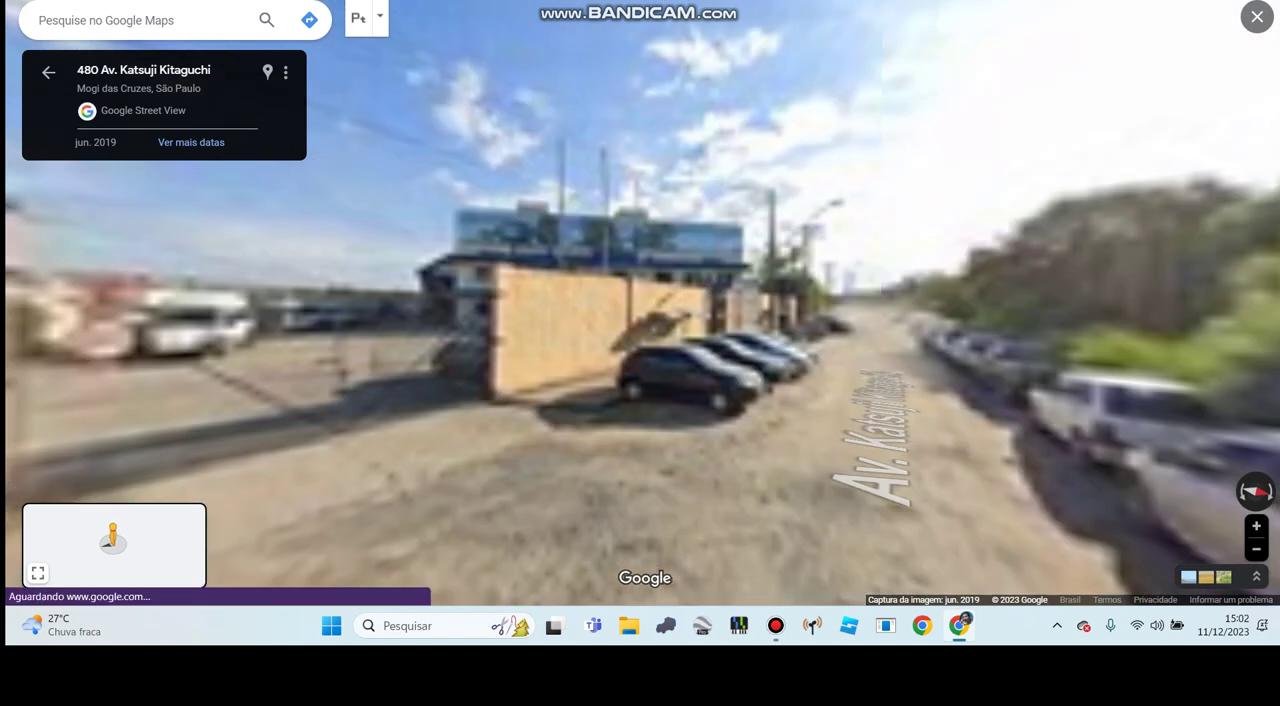
pyautogui.moveTo(500, 300); pyautogui.dragTo(800, 450)
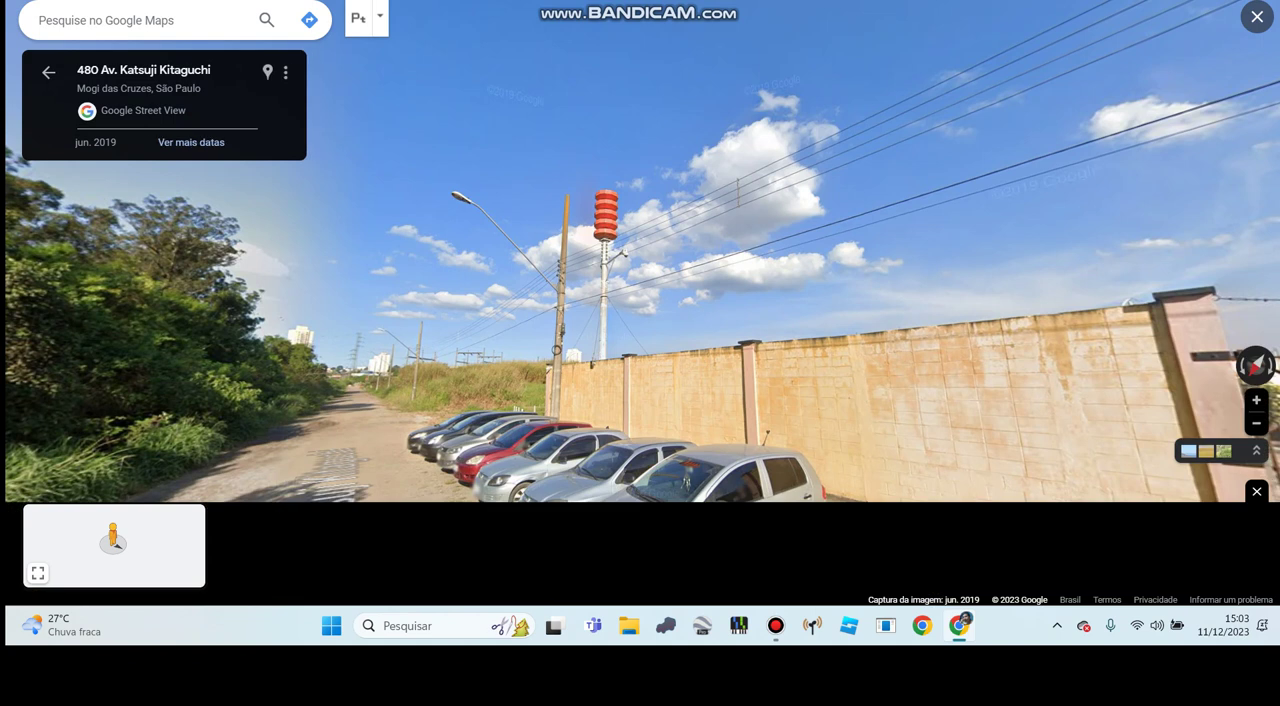
# Step: View the October 2017 imagery, return to June 2019, and close the date timeline
pyautogui.click(191, 142)
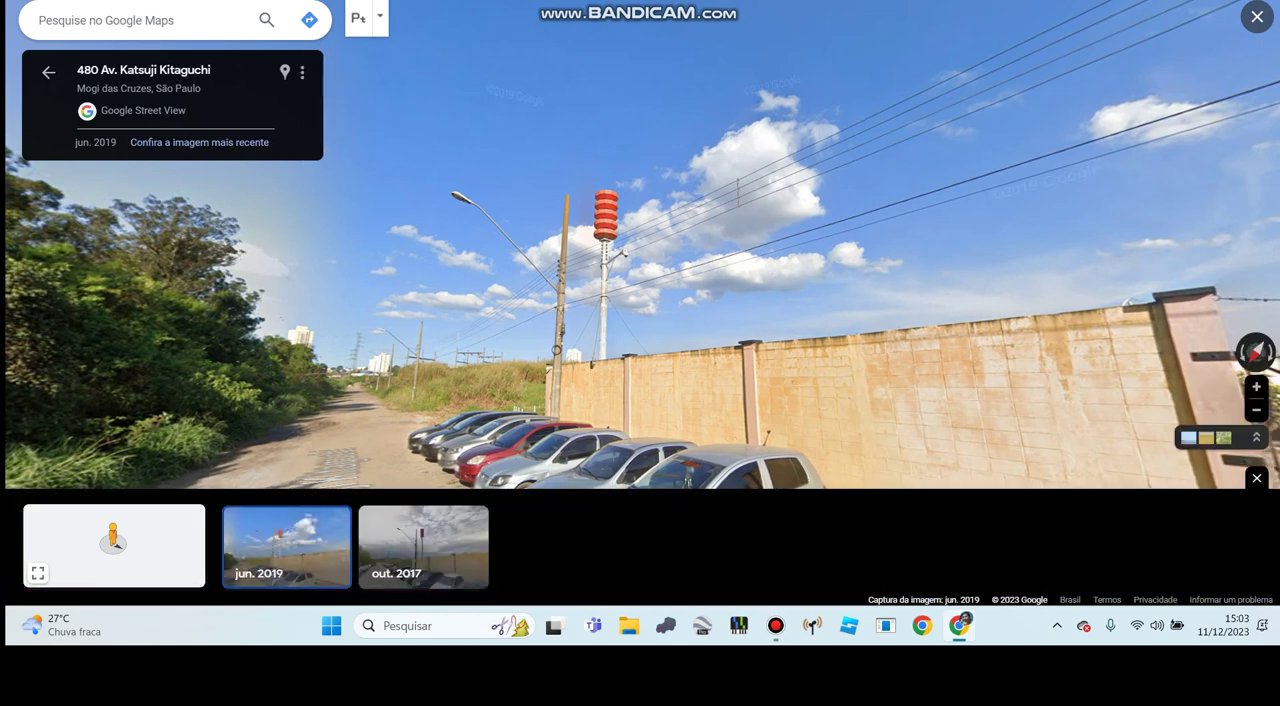
pyautogui.click(423, 546)
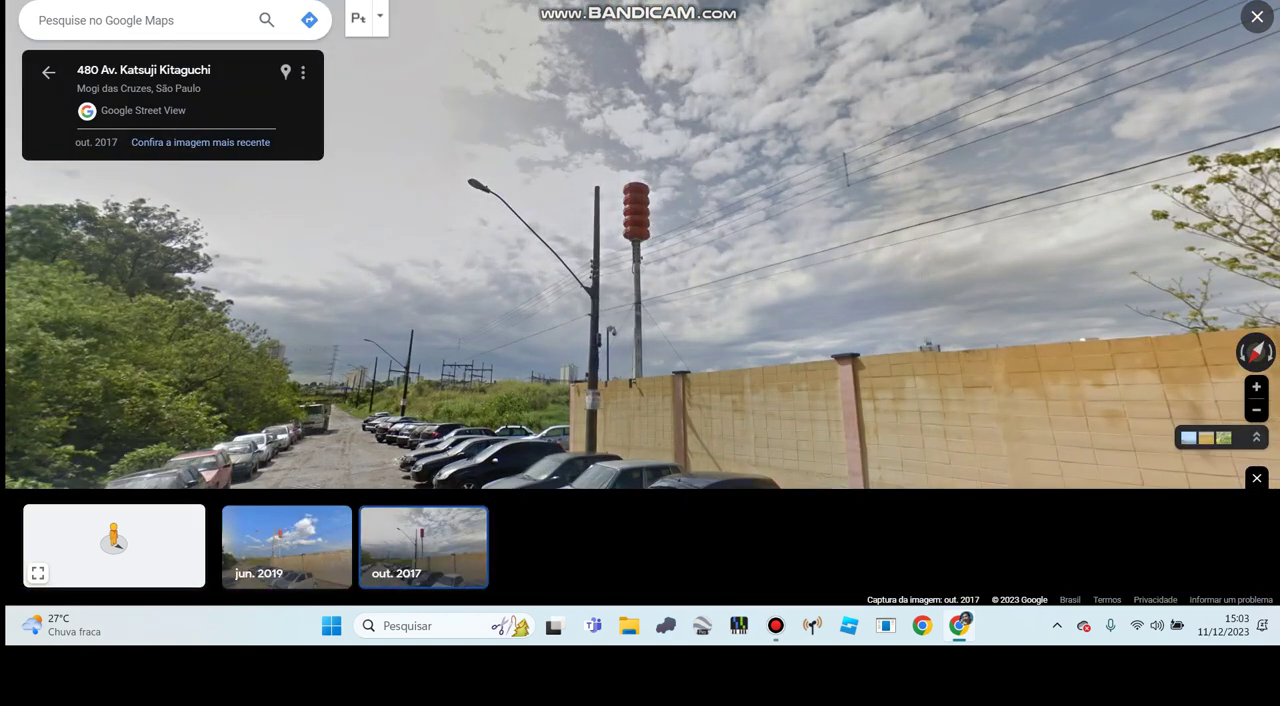
pyautogui.scroll(5, 640, 210)
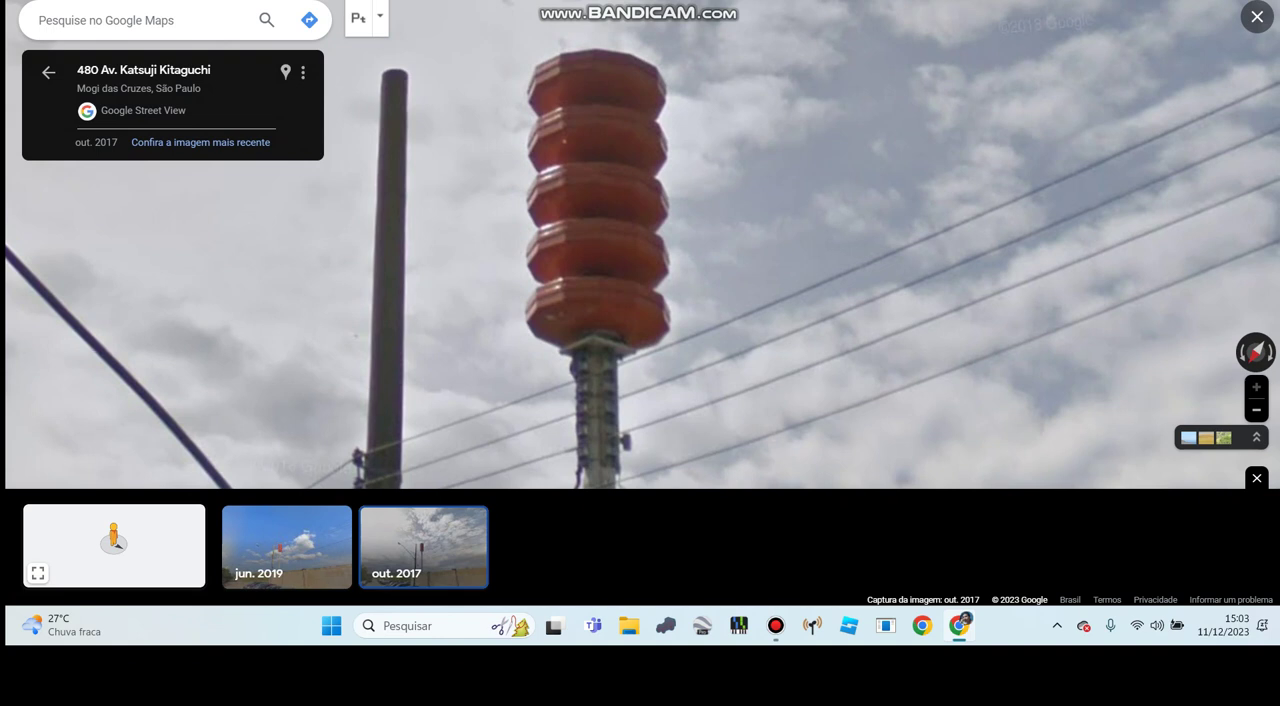
pyautogui.scroll(-5, 640, 250)
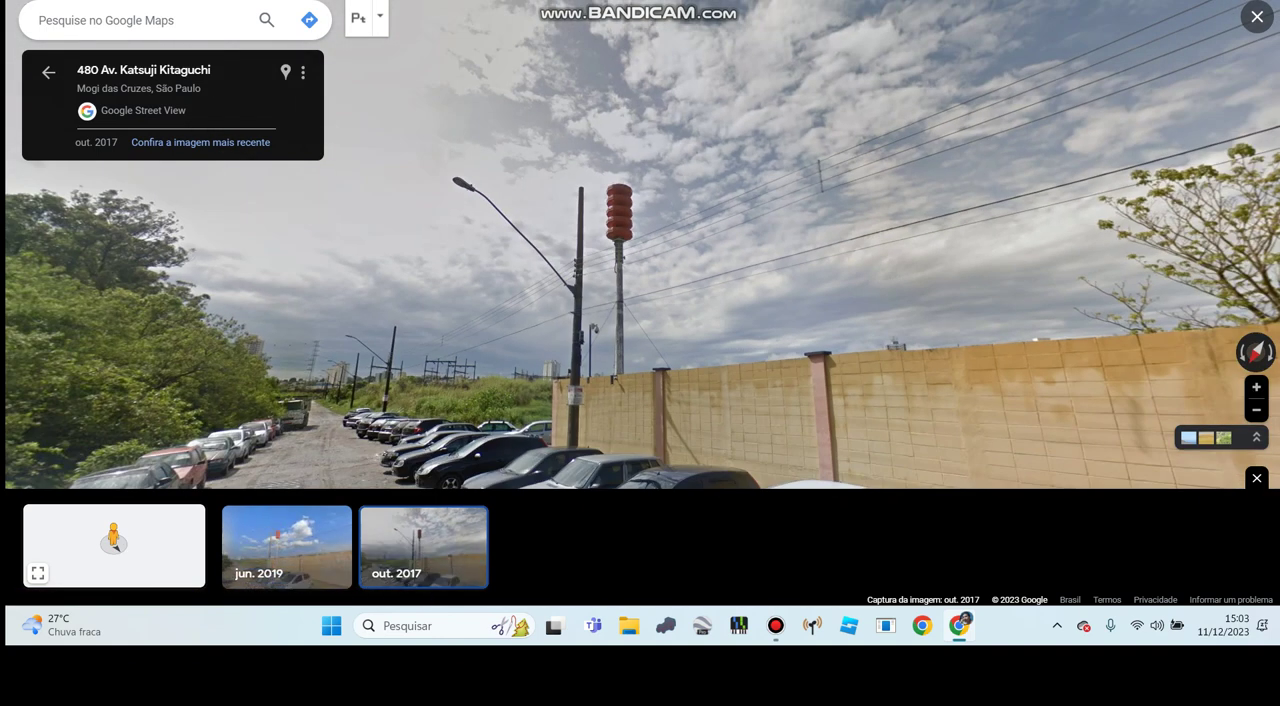
pyautogui.click(287, 546)
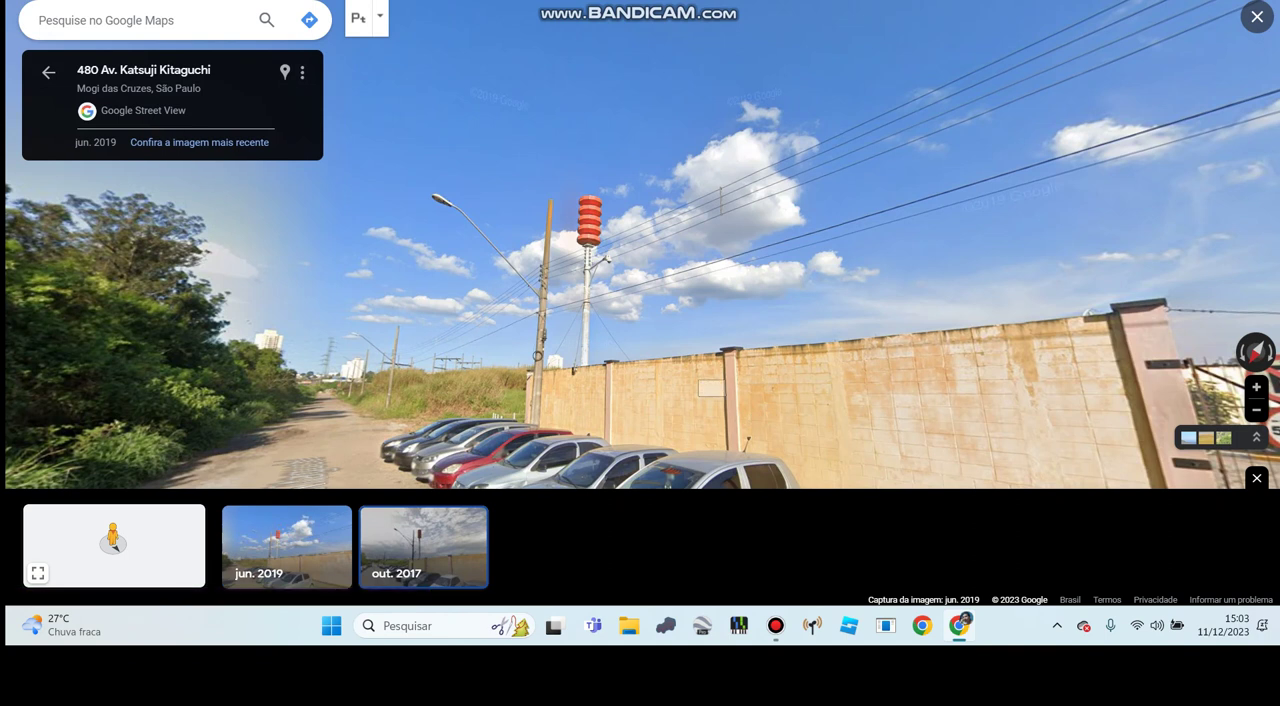
pyautogui.click(1257, 478)
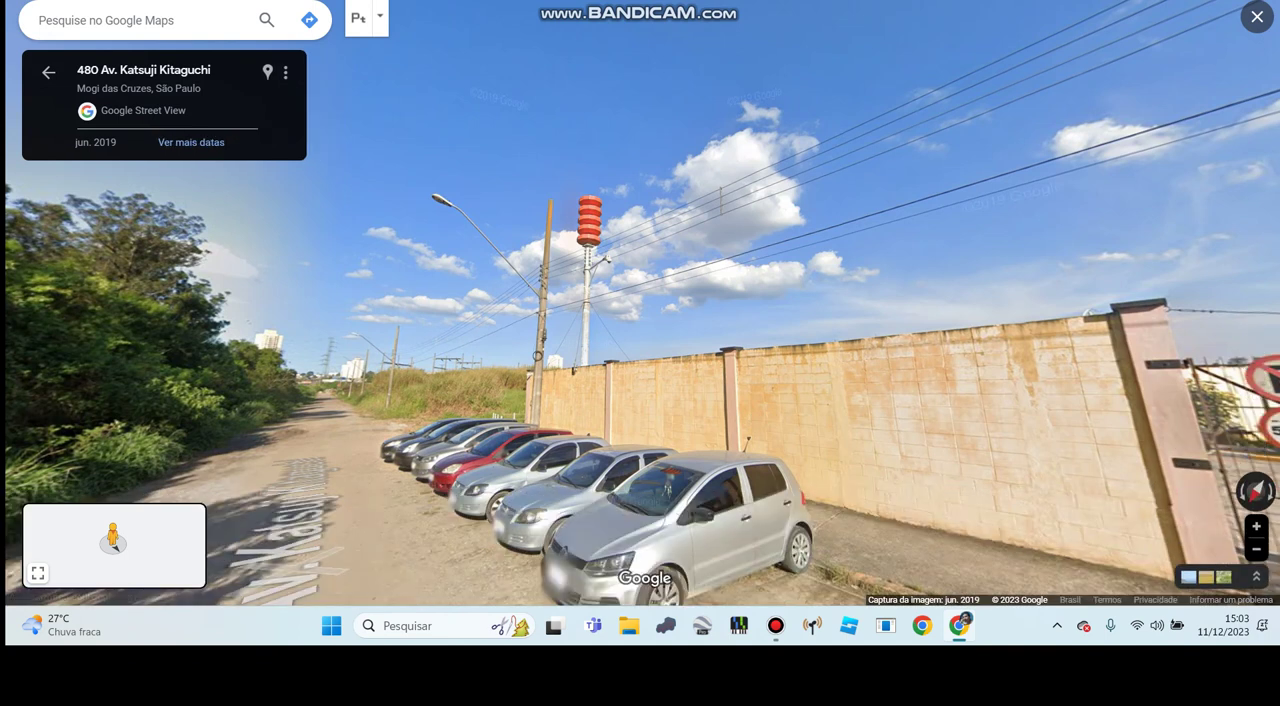
# Step: Tilt the June 2019 view up and center the close-up on the orange siren
pyautogui.moveTo(640, 250); pyautogui.dragTo(640, 400)
pyautogui.scroll(3, 600, 250)
pyautogui.scroll(3, 600, 250)
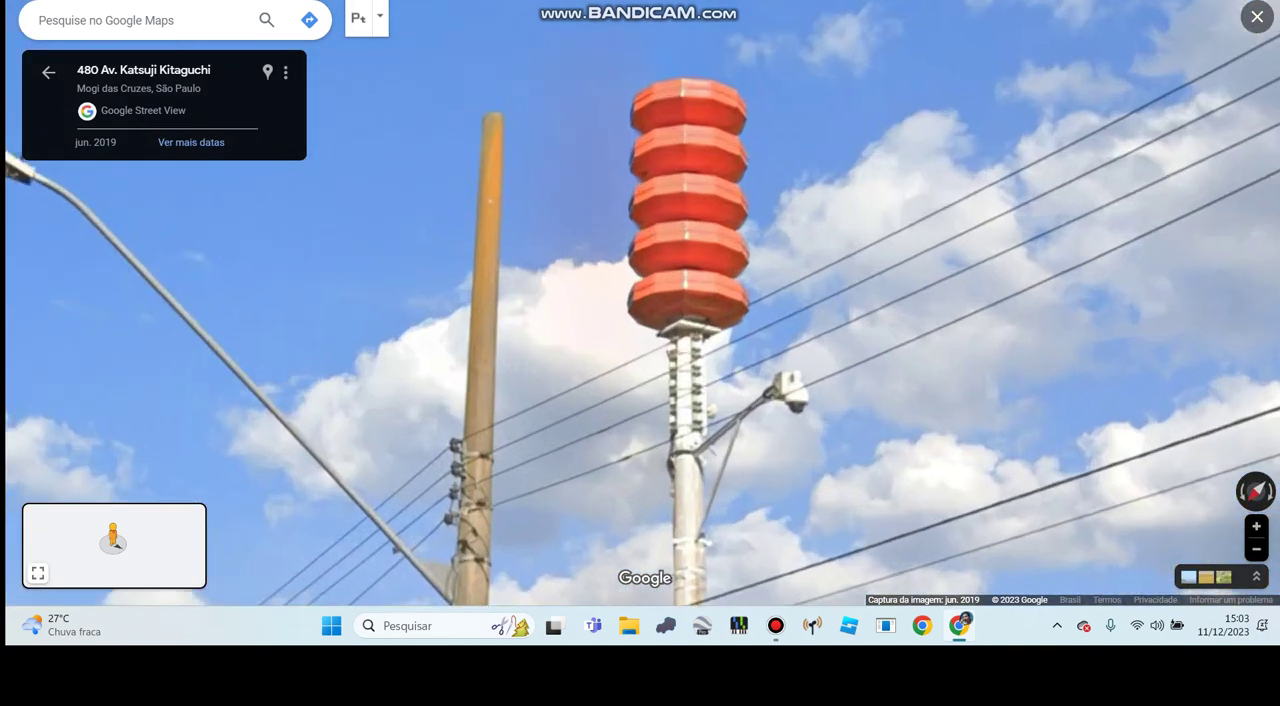
pyautogui.moveTo(640, 300)
pyautogui.mouseDown()
pyautogui.moveTo(624, 326)
pyautogui.moveTo(625, 300)
pyautogui.mouseUp()
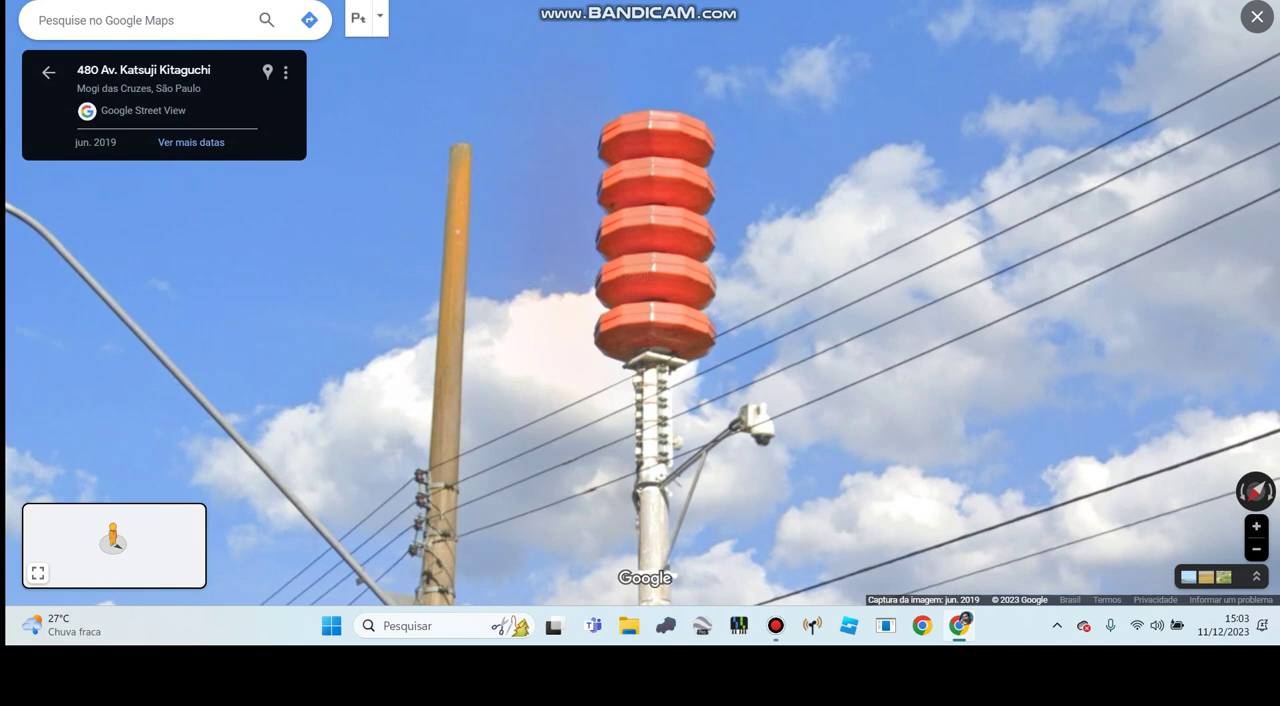